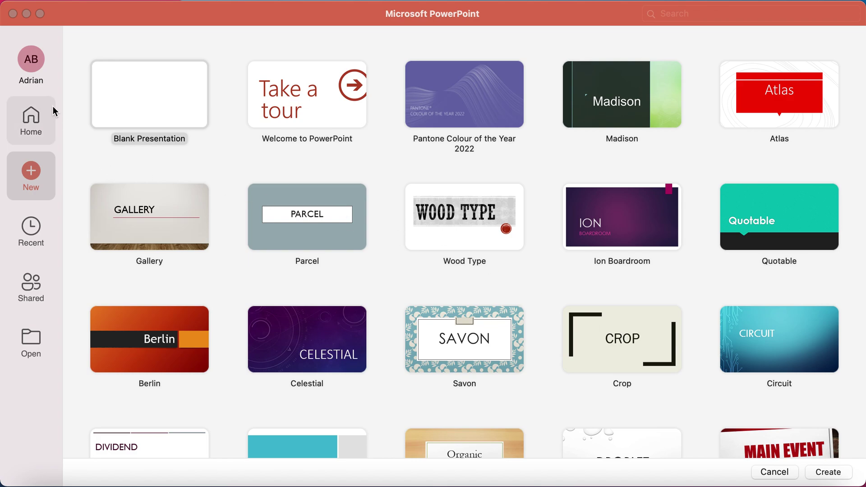
- Create a new presentation from the Blank Presentation template
{"action": "left_click", "coordinate": [145, 105]}
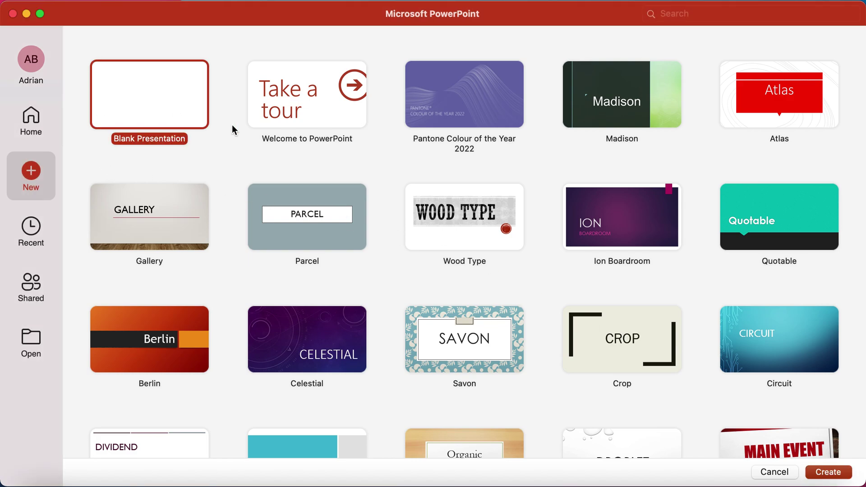
{"action": "left_click", "coordinate": [841, 474]}
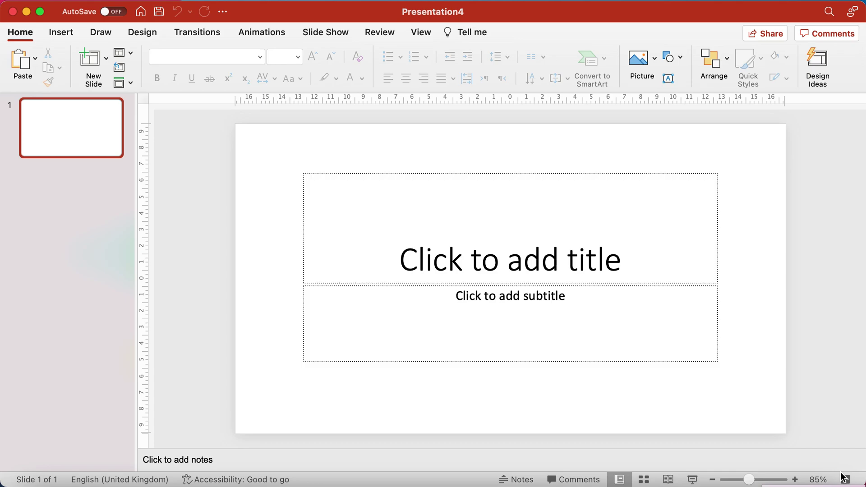
- Delete the title and subtitle placeholders so the first slide is empty
{"action": "left_click", "coordinate": [669, 172]}
{"action": "key", "text": "Delete"}
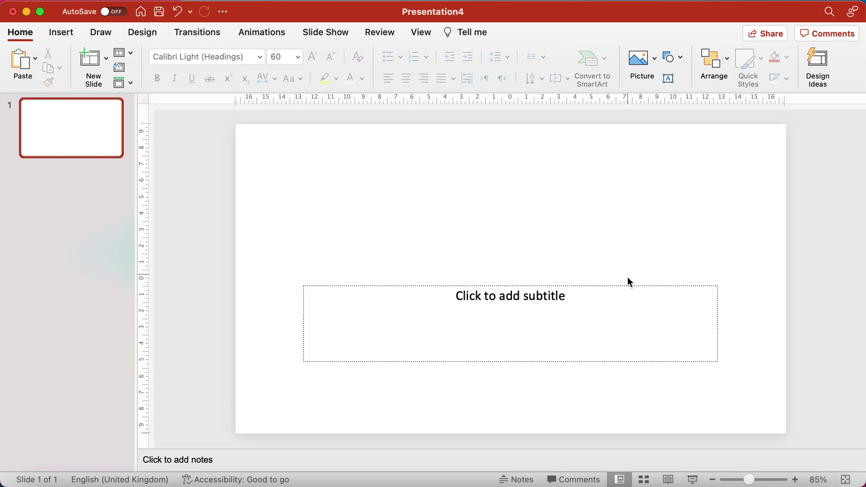
{"action": "left_click", "coordinate": [628, 285]}
{"action": "key", "text": "Delete"}
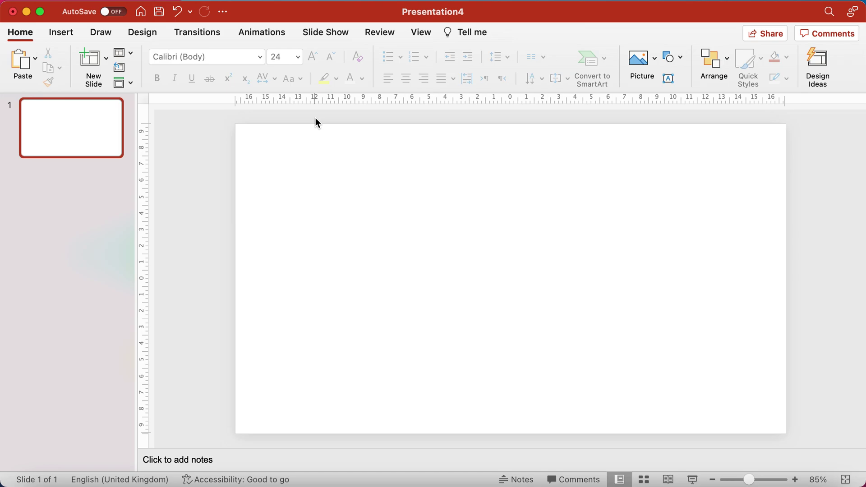
{"action": "left_click", "coordinate": [144, 32]}
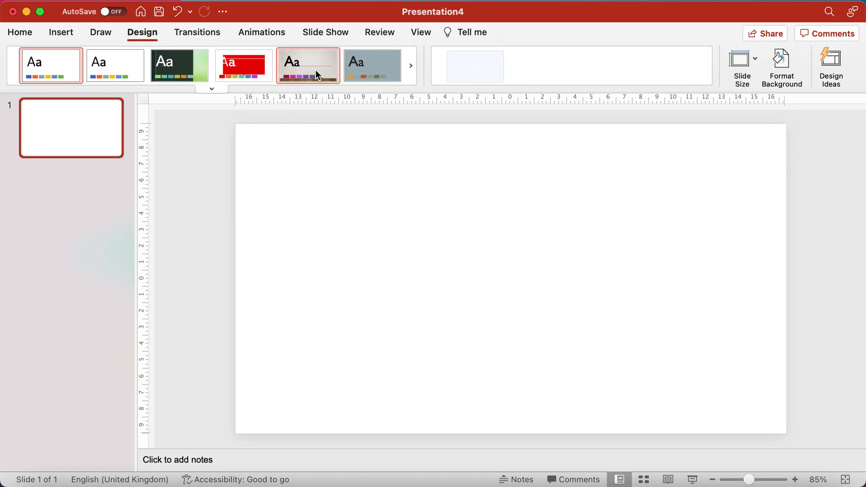
- Switch the slide size to Standard (4:3) and scale the existing content down
{"action": "left_click", "coordinate": [757, 66]}
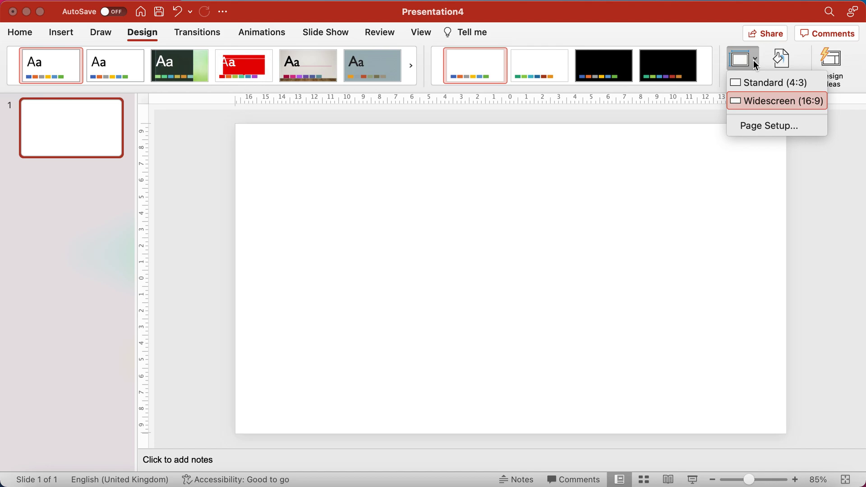
{"action": "left_click", "coordinate": [756, 83]}
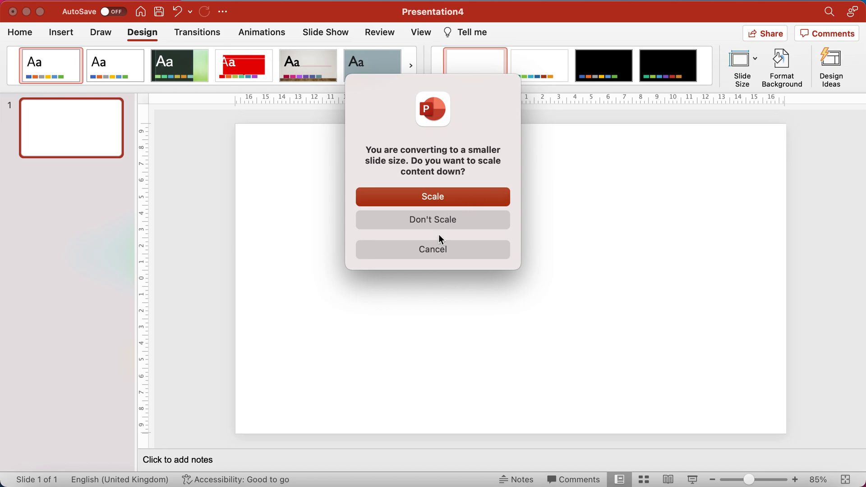
{"action": "left_click", "coordinate": [453, 197]}
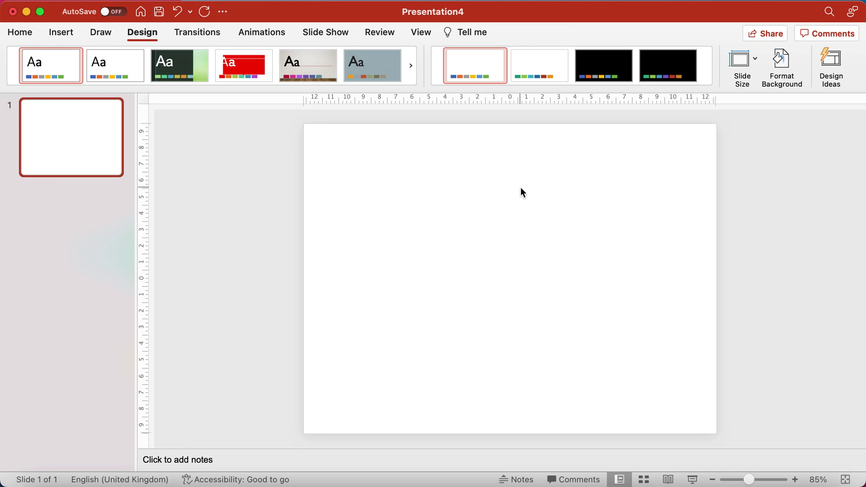
- Set the slide back to Widescreen (16:9) and dismiss the reopened Slide Size menu
{"action": "left_click", "coordinate": [753, 62]}
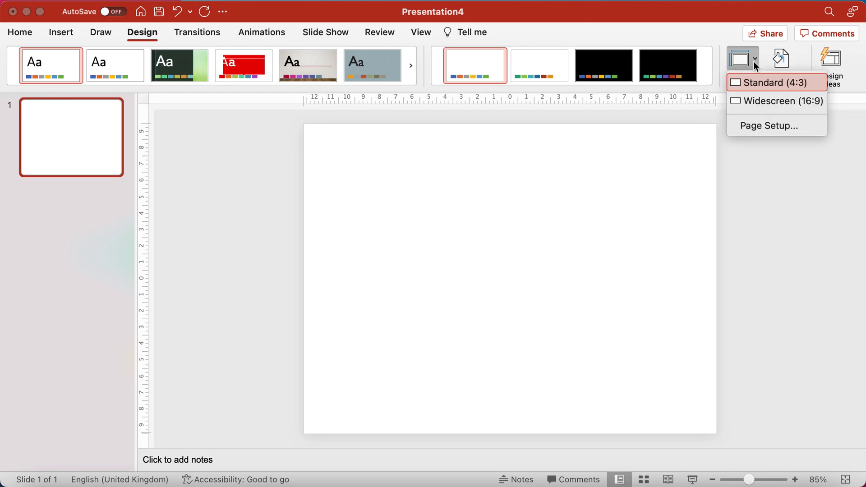
{"action": "left_click", "coordinate": [763, 103]}
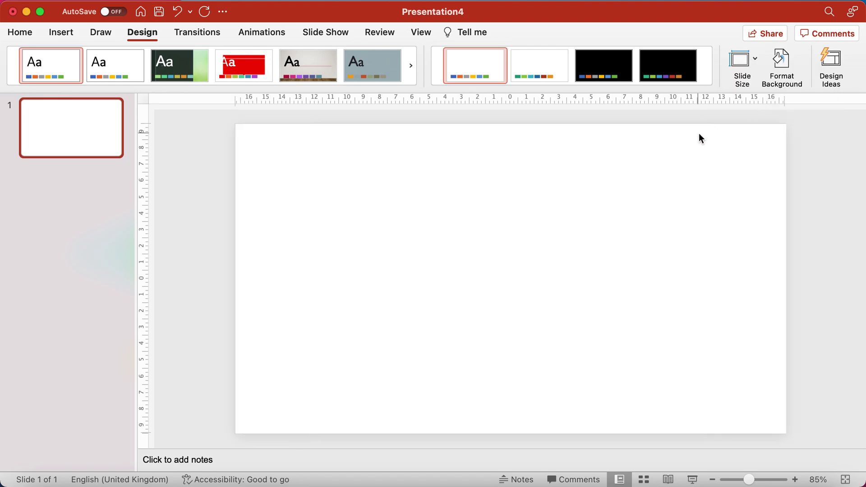
{"action": "left_click", "coordinate": [749, 61]}
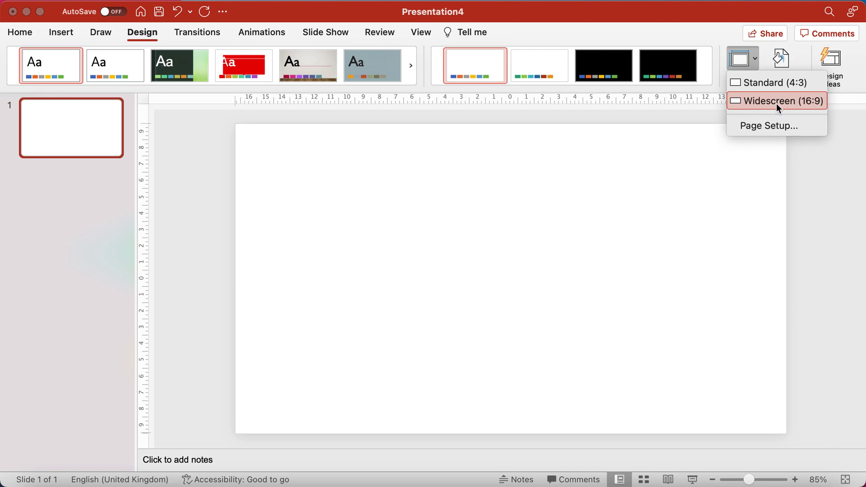
{"action": "left_click", "coordinate": [555, 207]}
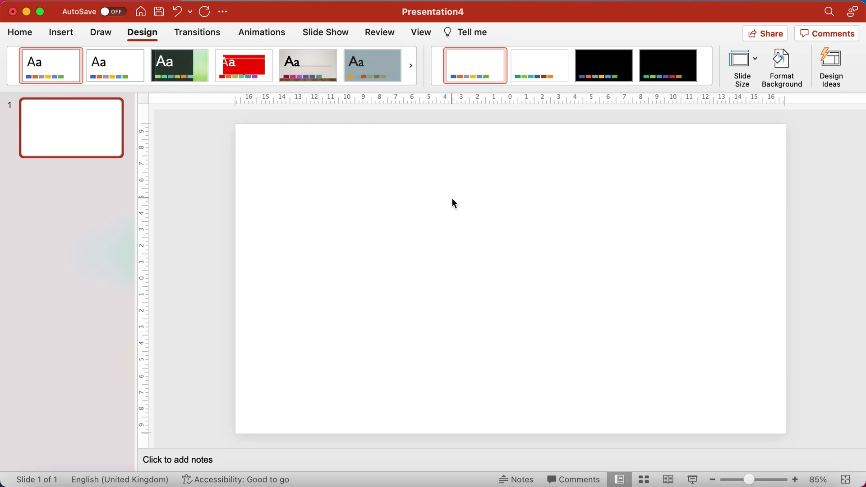
- Keep the Widescreen preset (33.87 × 19.05 cm) in Page Setup and accept it
{"action": "left_click", "coordinate": [752, 60]}
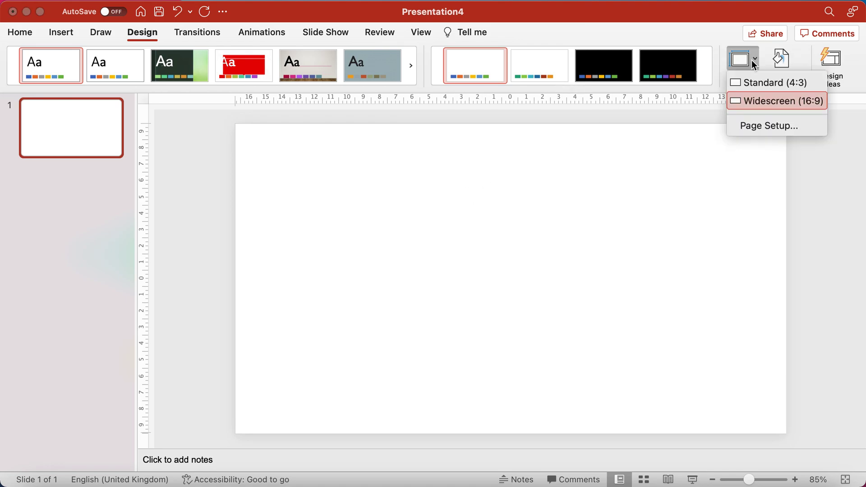
{"action": "left_click", "coordinate": [770, 127]}
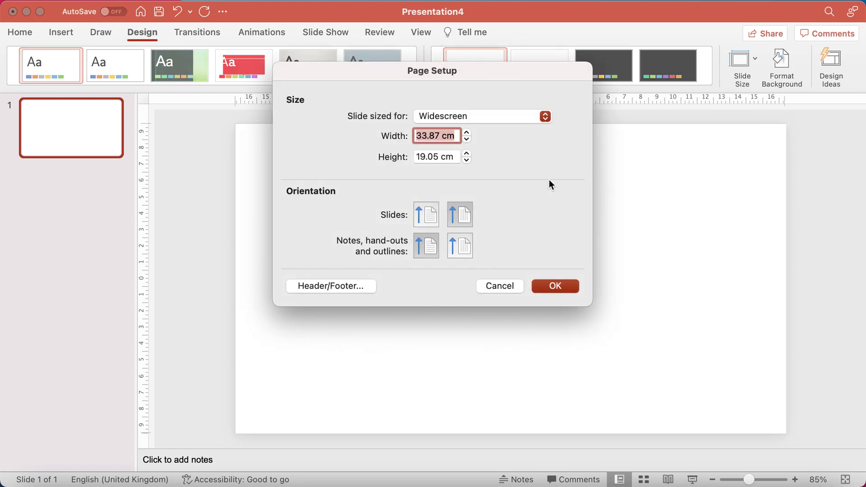
{"action": "left_click", "coordinate": [508, 117]}
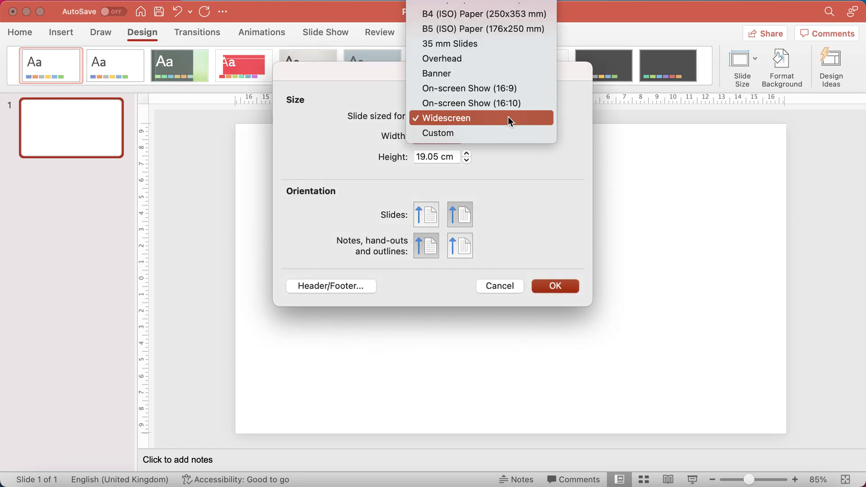
{"action": "scroll", "coordinate": [498, 96], "scroll_direction": "up", "scroll_amount": 2}
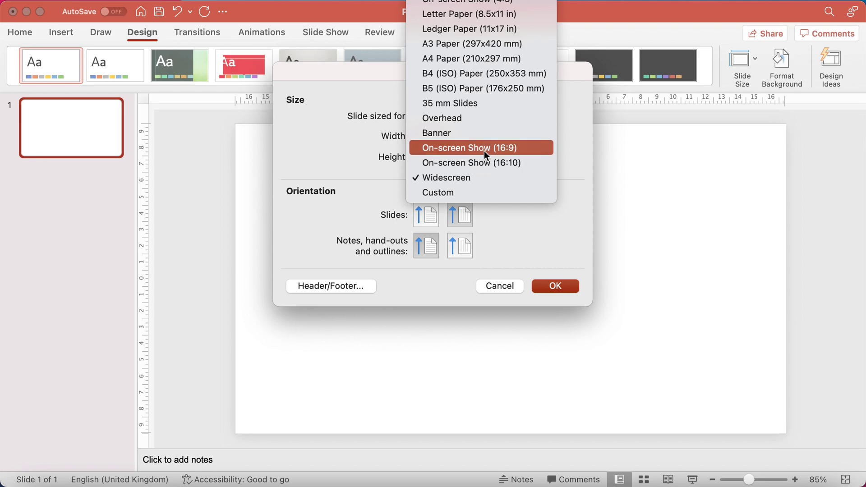
{"action": "left_click", "coordinate": [475, 178]}
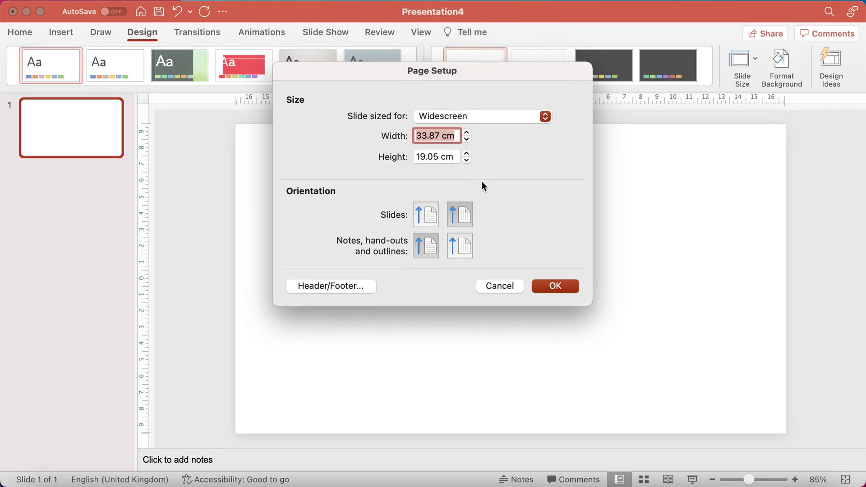
{"action": "left_click", "coordinate": [560, 288]}
- Switch the slides to portrait orientation, 19.05 cm wide by 33.87 cm tall, and choose a scaling option
{"action": "left_click", "coordinate": [756, 64]}
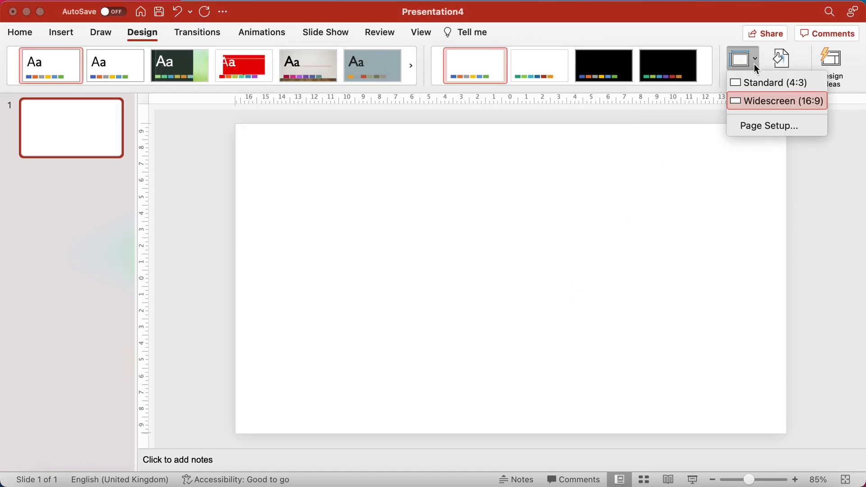
{"action": "left_click", "coordinate": [756, 126]}
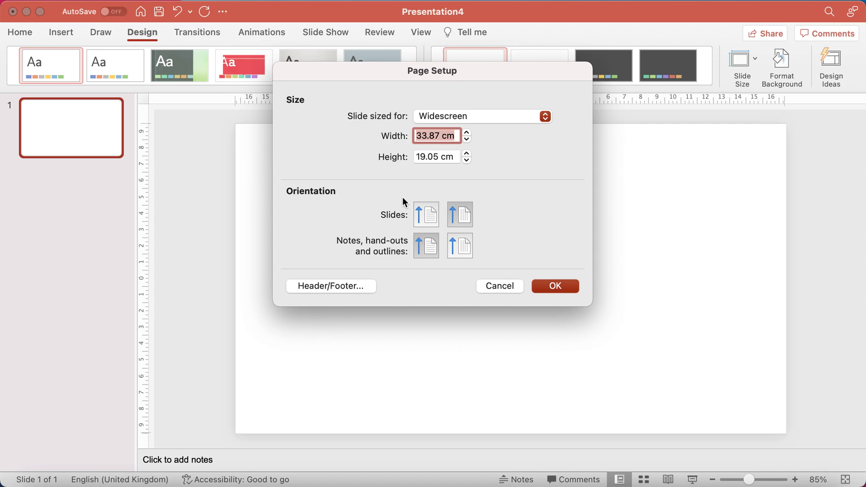
{"action": "left_click", "coordinate": [434, 217]}
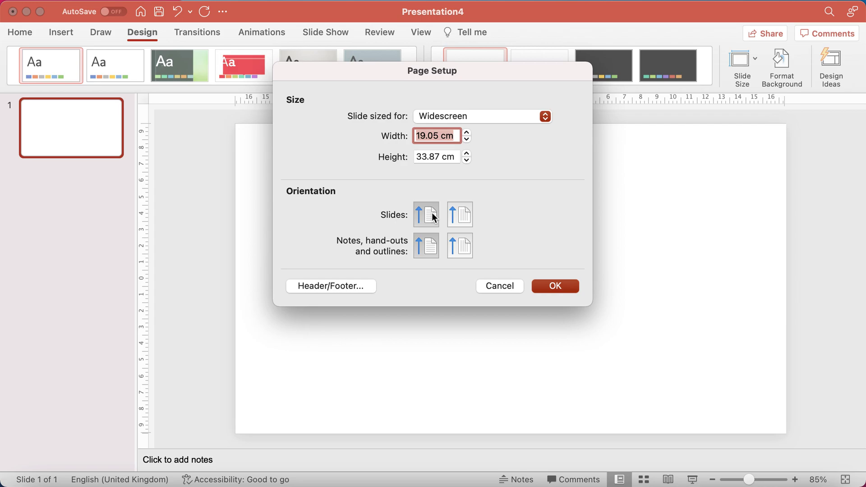
{"action": "left_click", "coordinate": [557, 288]}
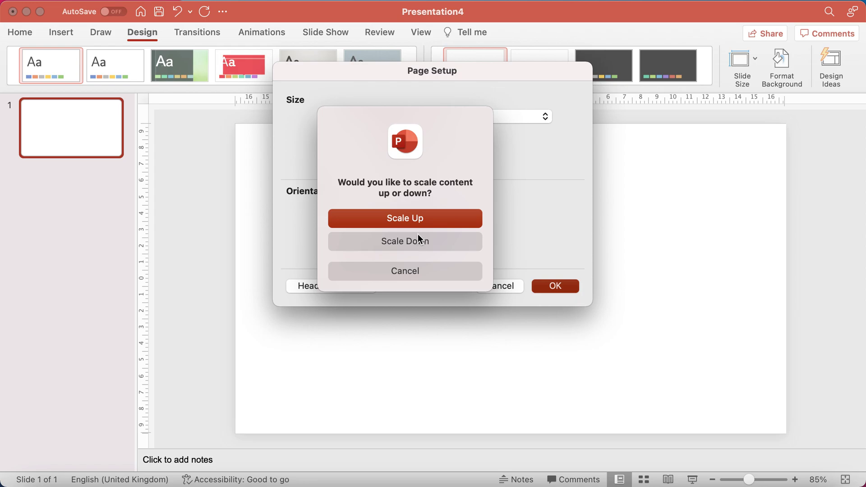
{"action": "left_click", "coordinate": [412, 234]}
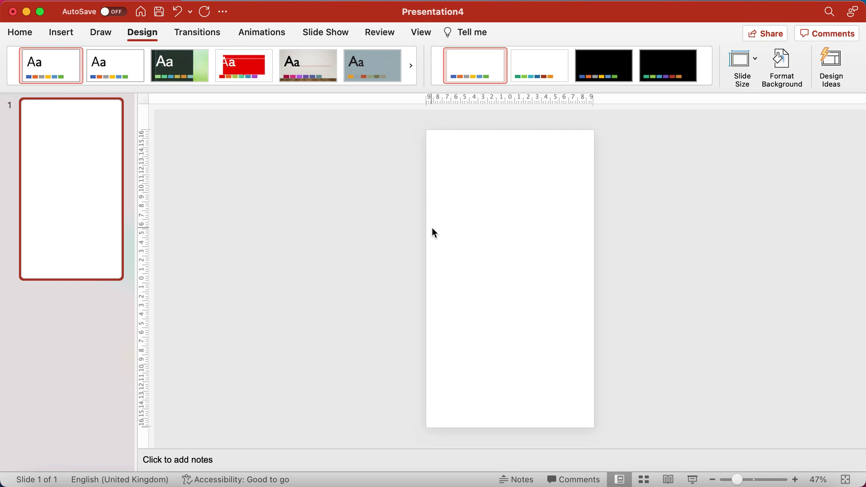
{"action": "left_click", "coordinate": [752, 67]}
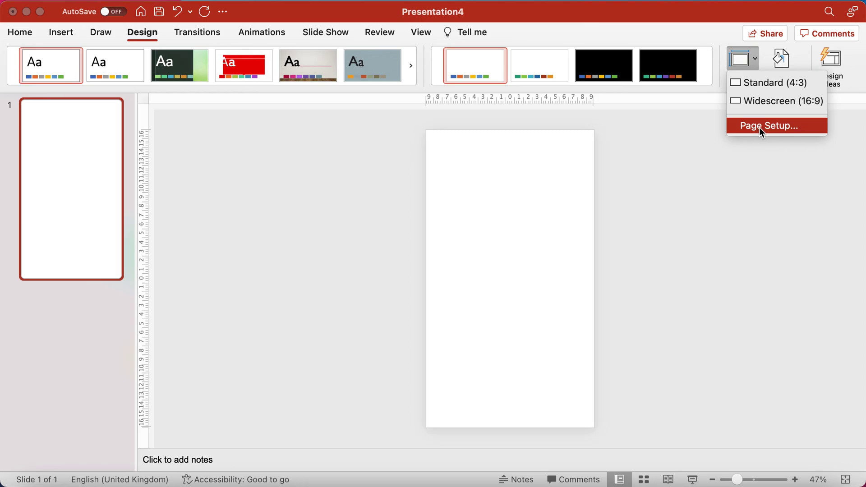
- Resize the slide to the A4 Paper (210x297 mm) preset, scaling content down to fit
{"action": "left_click", "coordinate": [777, 128]}
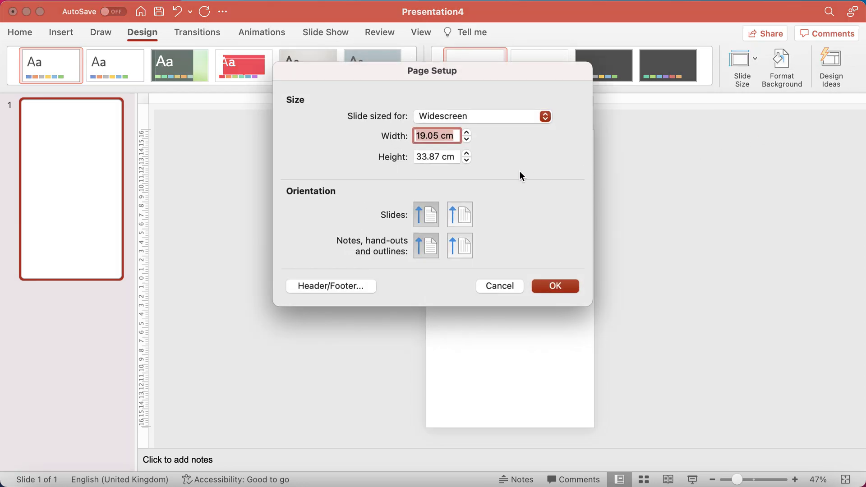
{"action": "left_click", "coordinate": [479, 121]}
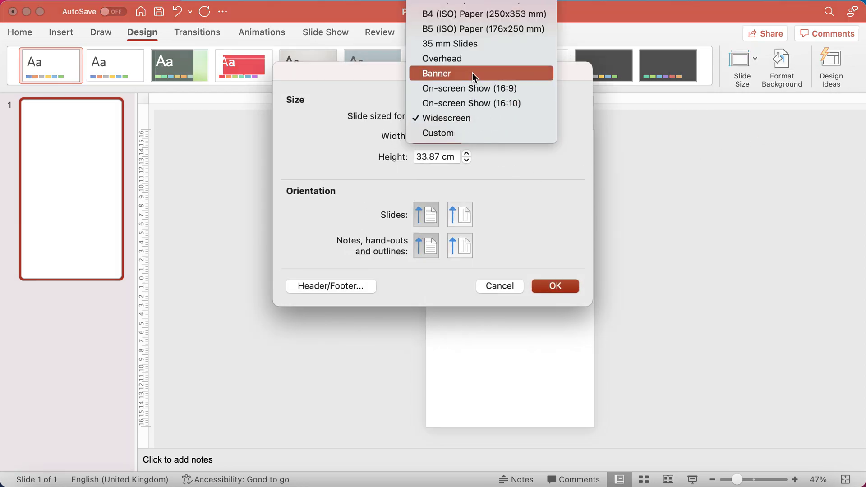
{"action": "left_click", "coordinate": [463, 61]}
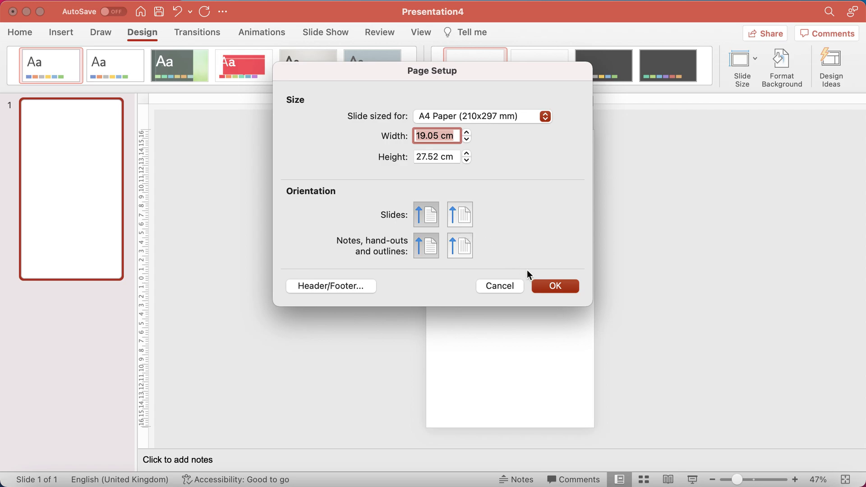
{"action": "left_click", "coordinate": [554, 286]}
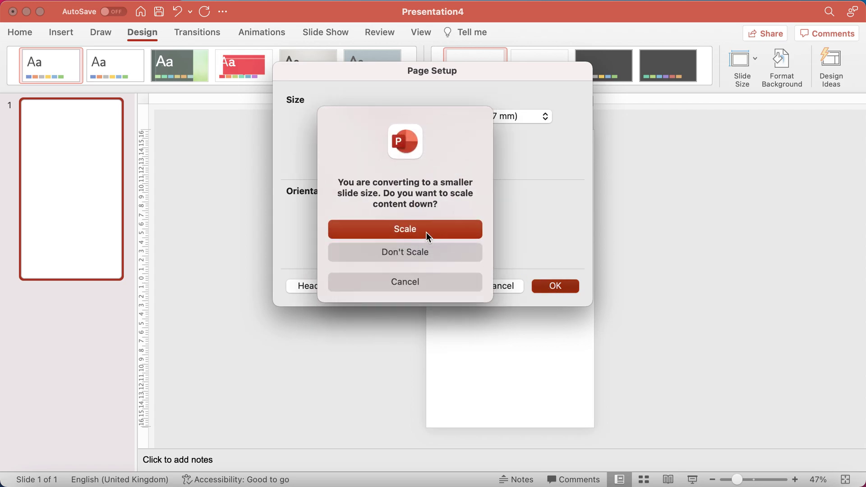
{"action": "left_click", "coordinate": [426, 232]}
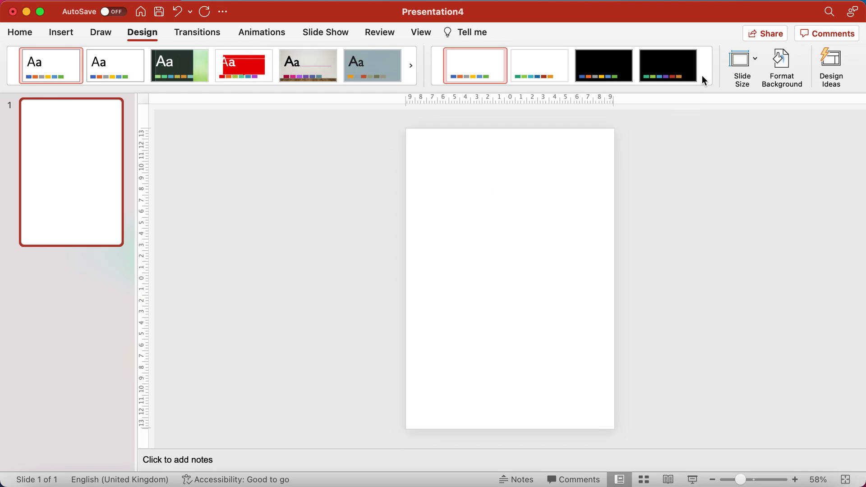
{"action": "left_click", "coordinate": [751, 62]}
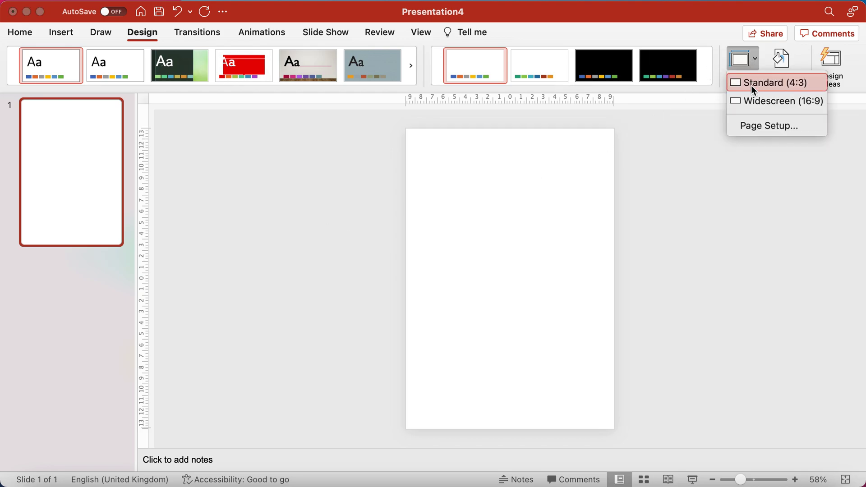
- Apply the Banner preset (2.54 × 20.32 cm, portrait) and scale the content to fit
{"action": "left_click", "coordinate": [764, 126]}
{"action": "left_click", "coordinate": [449, 116]}
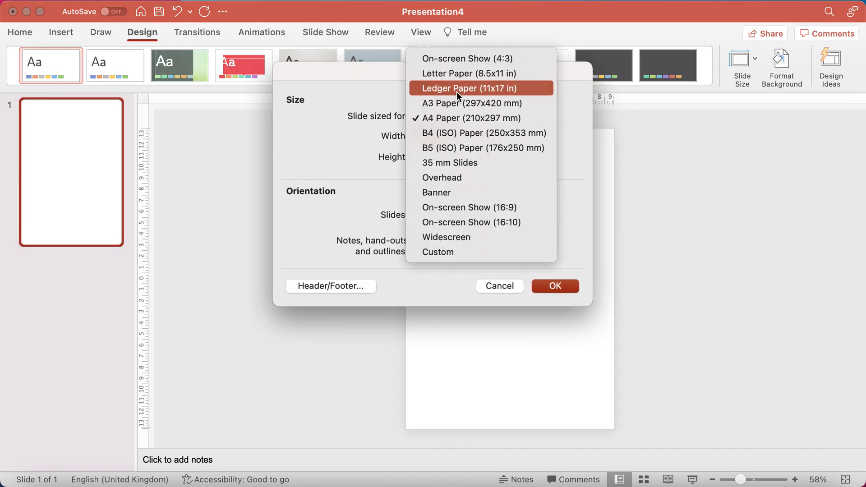
{"action": "left_click", "coordinate": [442, 192]}
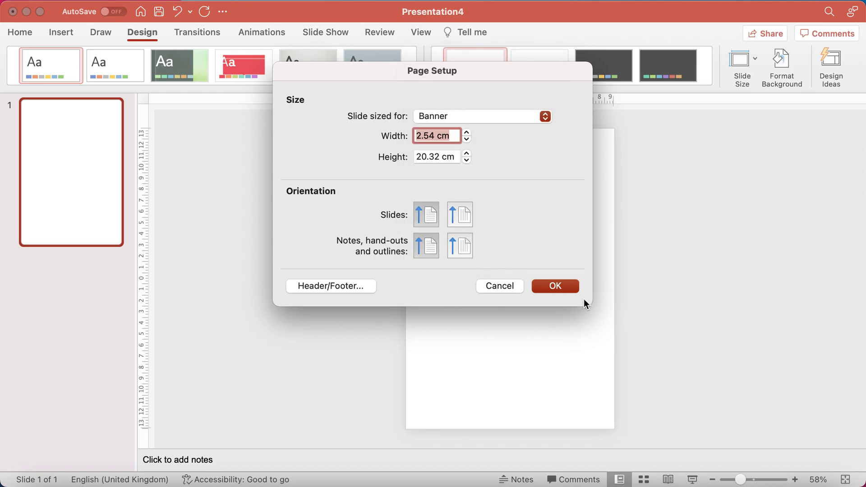
{"action": "left_click", "coordinate": [567, 286]}
{"action": "left_click", "coordinate": [421, 230]}
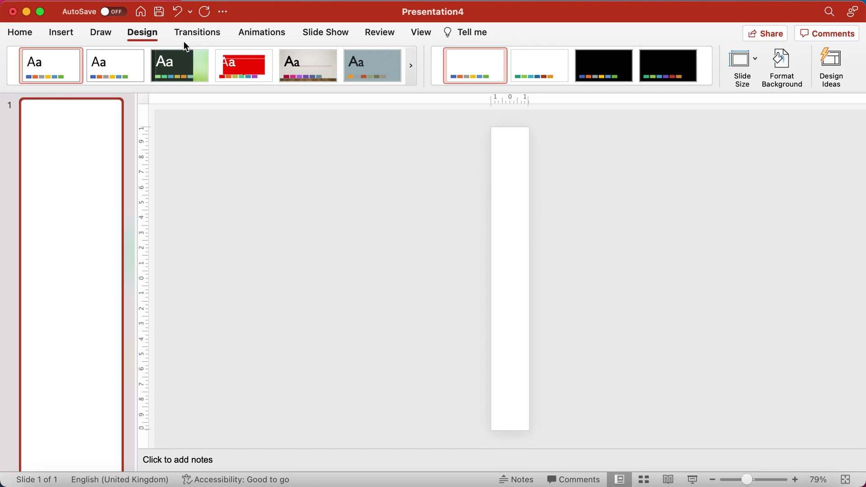
{"action": "left_click", "coordinate": [139, 32]}
{"action": "left_click", "coordinate": [140, 35]}
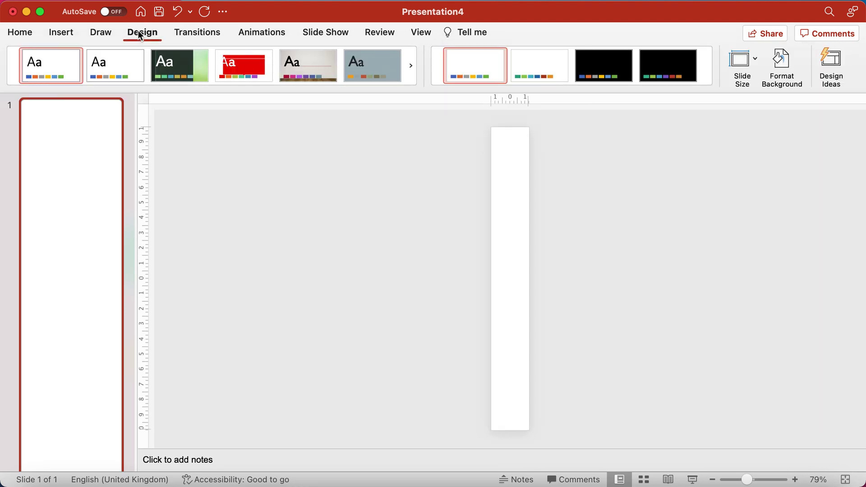